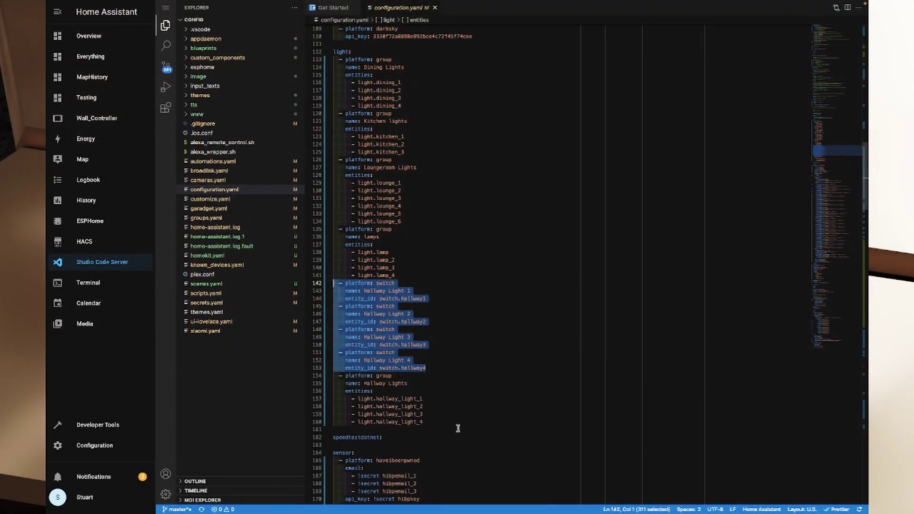
Step: Highlight the hallway switch entries and the first 'platform: switch' line under the top-level light section
{"action": "left_click", "coordinate": [465, 366]}
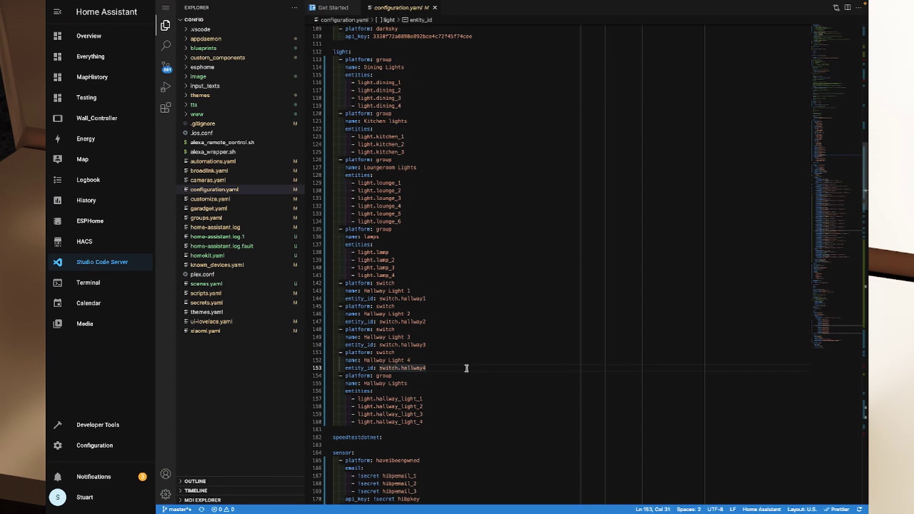
{"action": "left_click_drag", "start_coordinate": [466, 367], "coordinate": [335, 283]}
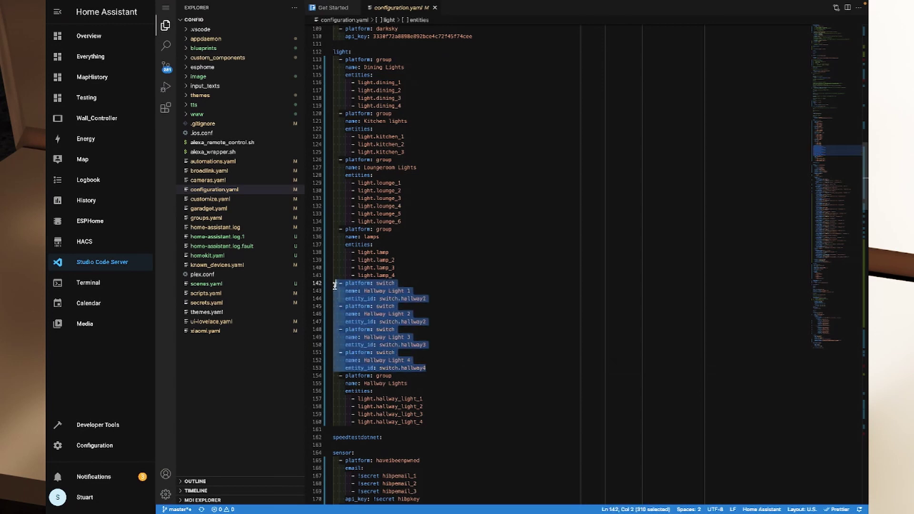
{"action": "left_click", "coordinate": [475, 360]}
{"action": "left_click_drag", "start_coordinate": [341, 284], "coordinate": [405, 283]}
{"action": "left_click", "coordinate": [421, 291]}
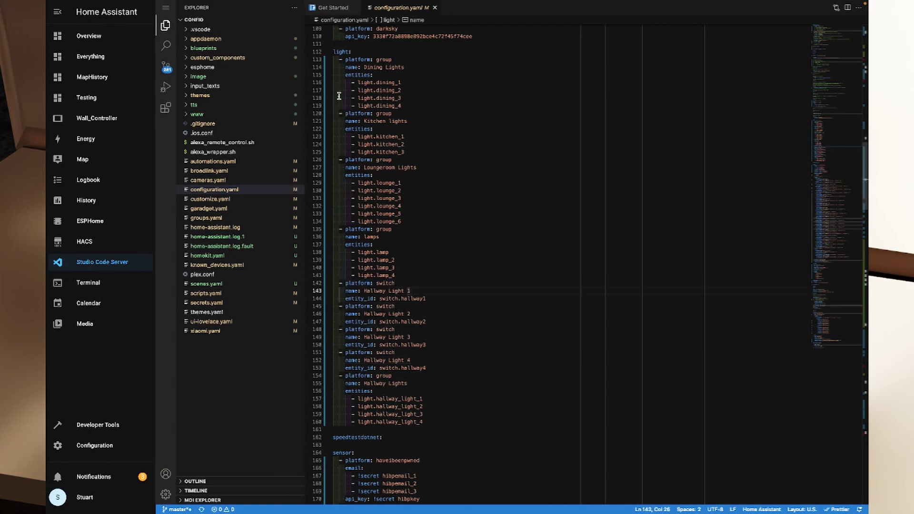
{"action": "left_click", "coordinate": [339, 51]}
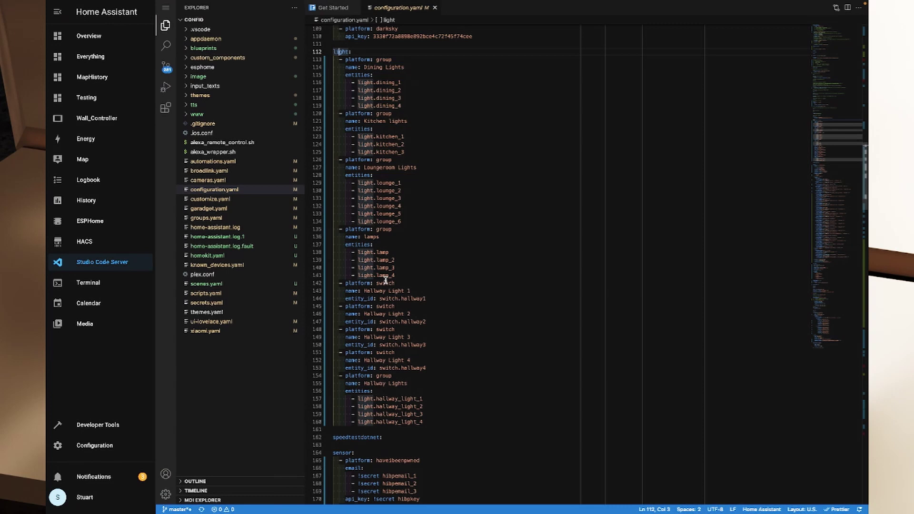
Step: Highlight the Hallway Light 1 name, the switch.hallway1 entity id, the lamps group and all four hallway definitions
{"action": "left_click_drag", "start_coordinate": [346, 298], "coordinate": [406, 290]}
{"action": "left_click", "coordinate": [361, 291]}
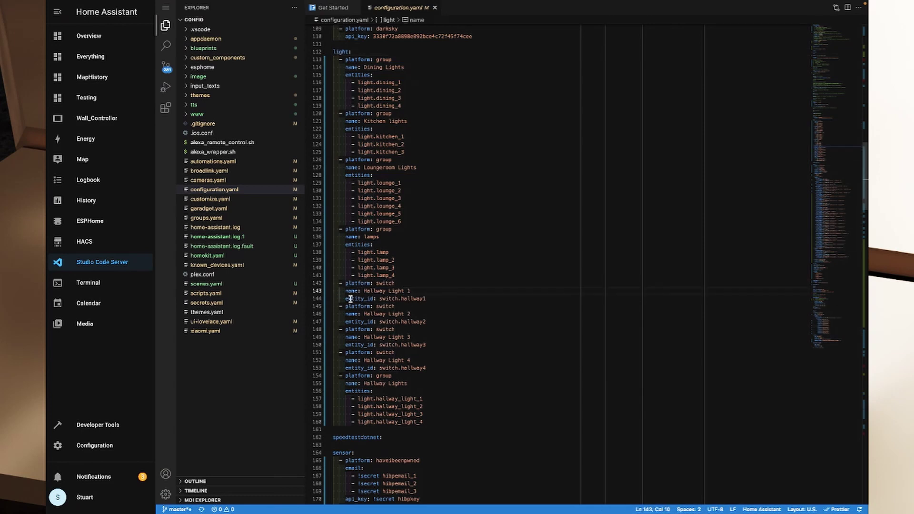
{"action": "left_click_drag", "start_coordinate": [350, 298], "coordinate": [431, 299]}
{"action": "left_click", "coordinate": [437, 306]}
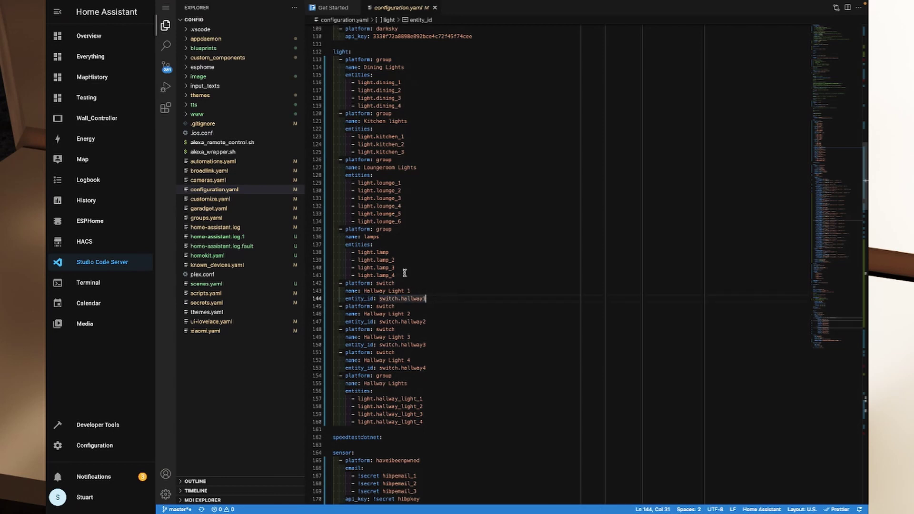
{"action": "left_click_drag", "start_coordinate": [402, 275], "coordinate": [333, 234]}
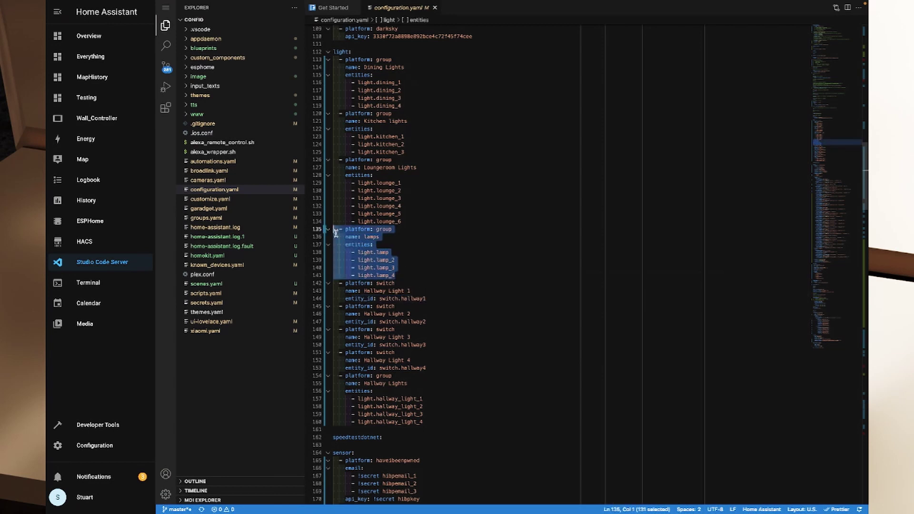
{"action": "left_click", "coordinate": [452, 321]}
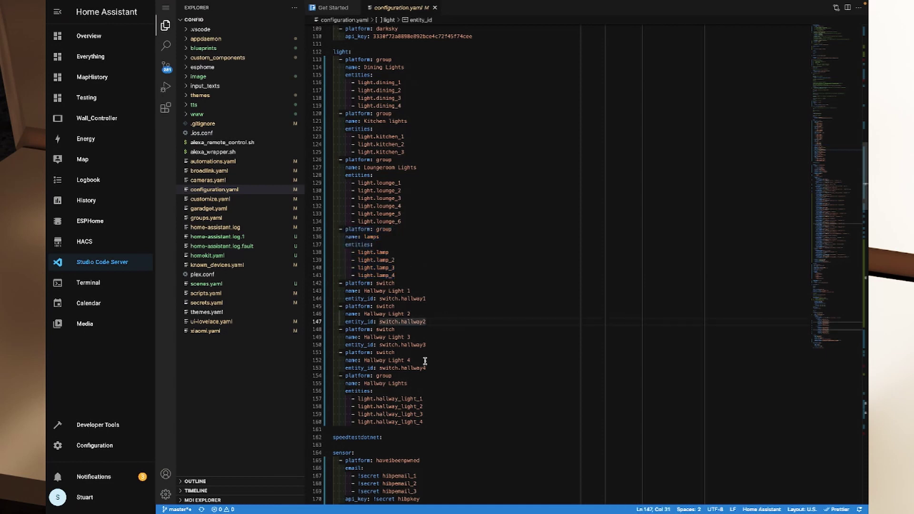
{"action": "left_click_drag", "start_coordinate": [457, 367], "coordinate": [346, 291]}
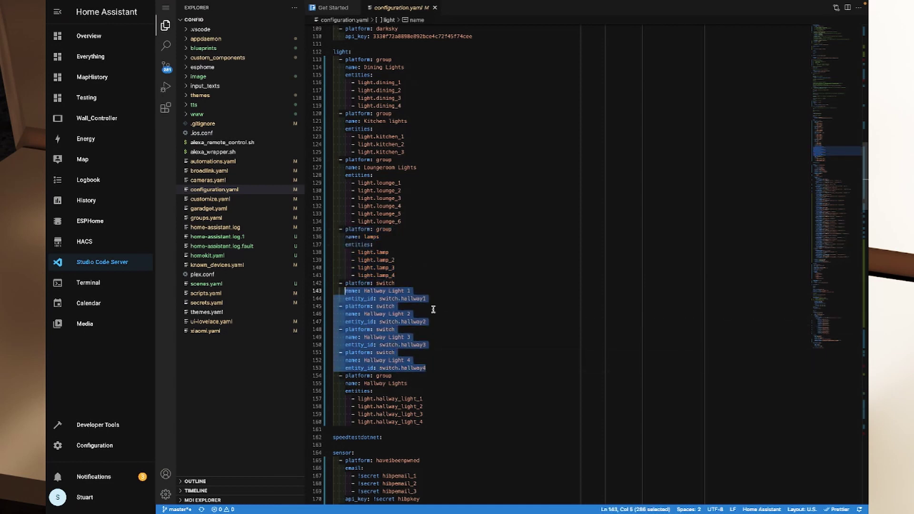
{"action": "left_click", "coordinate": [466, 310]}
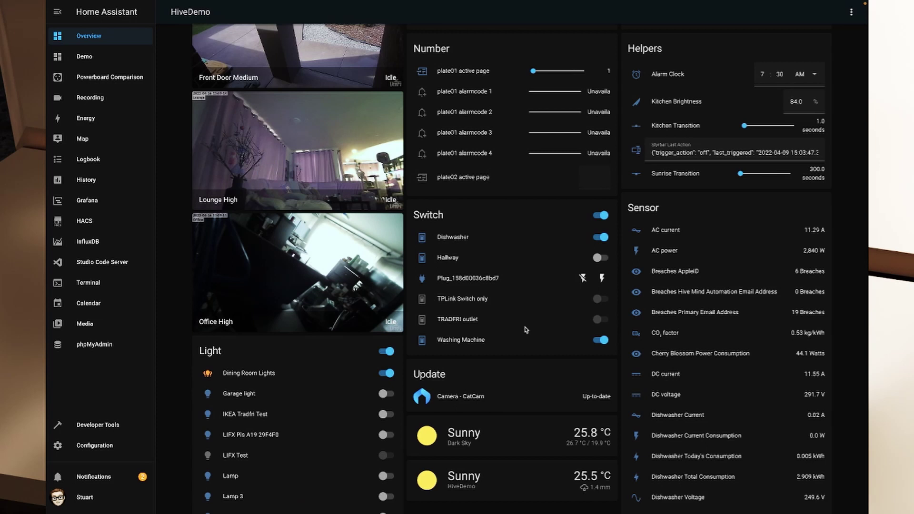
Step: Go to Configuration > Automations & Scenes > Helpers and start adding a new helper
{"action": "left_click", "coordinate": [95, 447]}
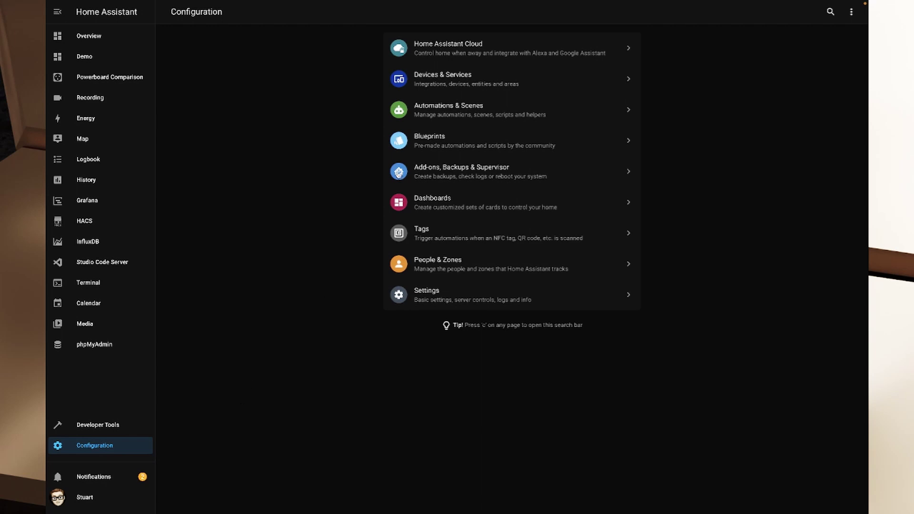
{"action": "left_click", "coordinate": [464, 113]}
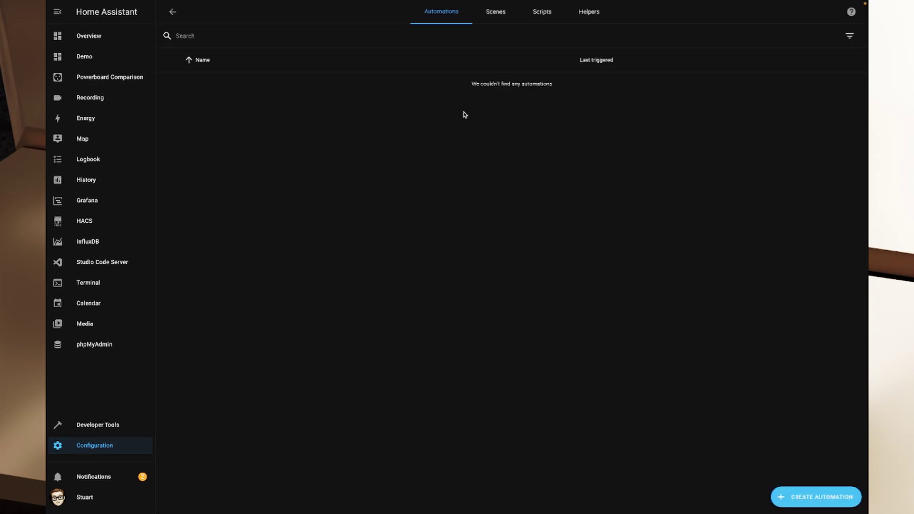
{"action": "left_click", "coordinate": [595, 18]}
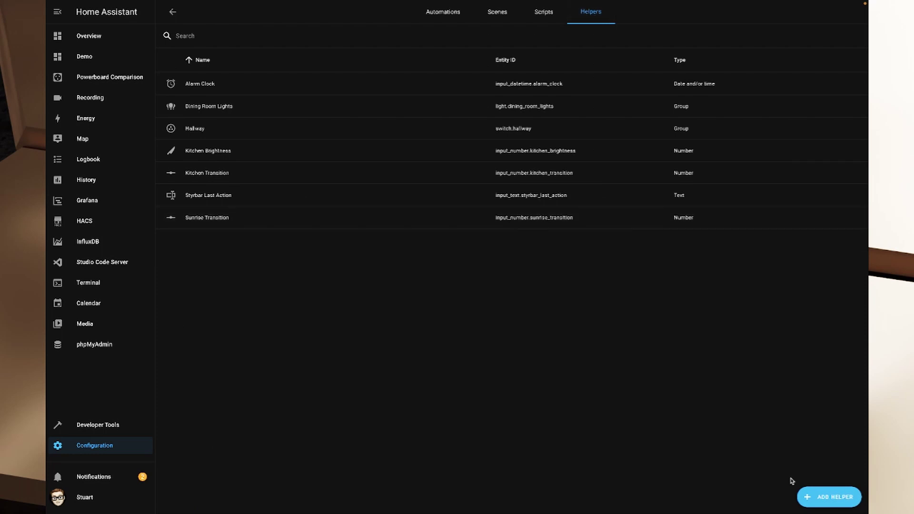
{"action": "left_click", "coordinate": [823, 499]}
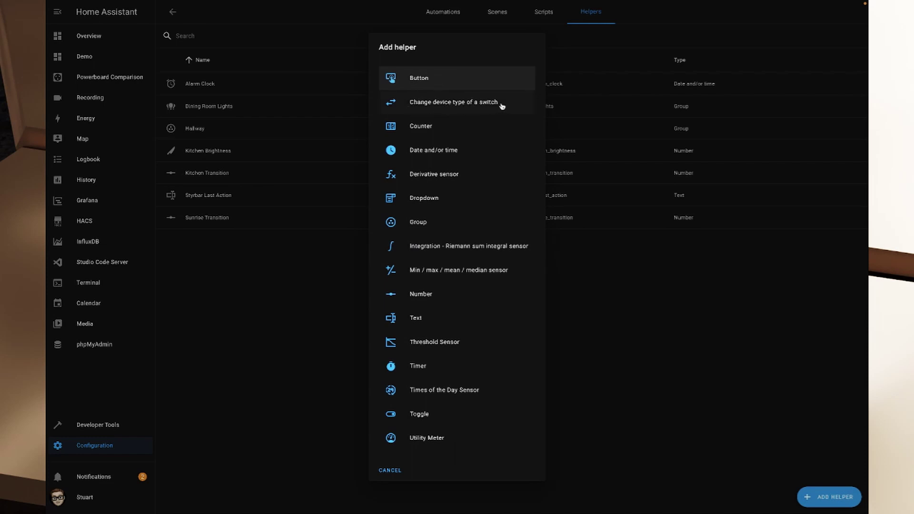
Step: Use 'Change device type of a switch' to convert the Hallway 1 switch into a Light
{"action": "left_click", "coordinate": [484, 108]}
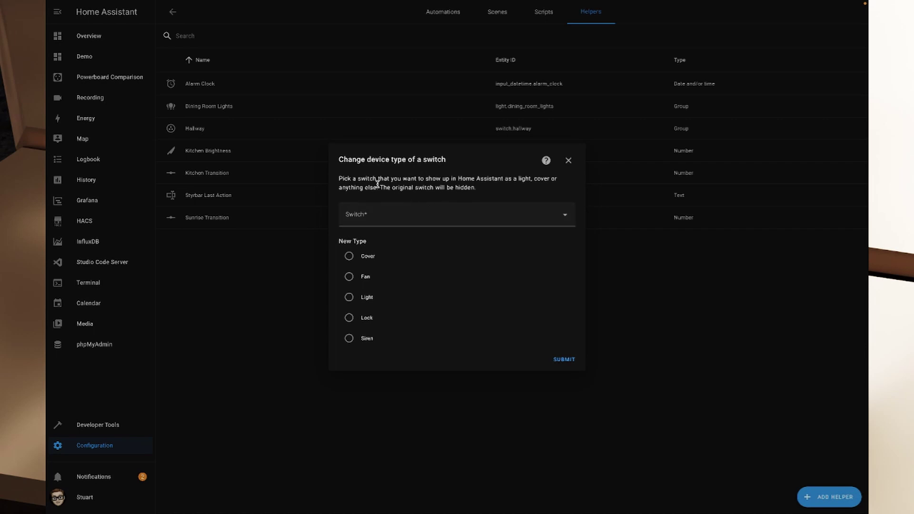
{"action": "left_click_drag", "start_coordinate": [353, 180], "coordinate": [427, 188]}
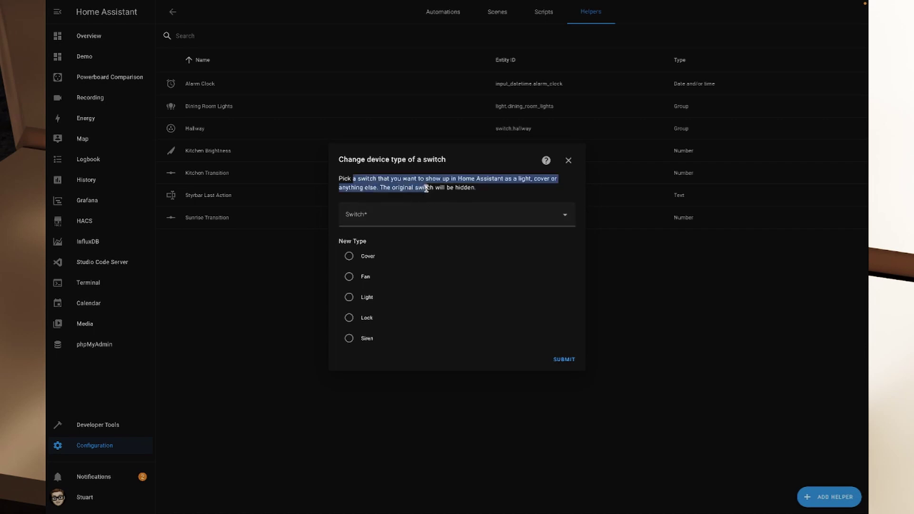
{"action": "left_click", "coordinate": [407, 220]}
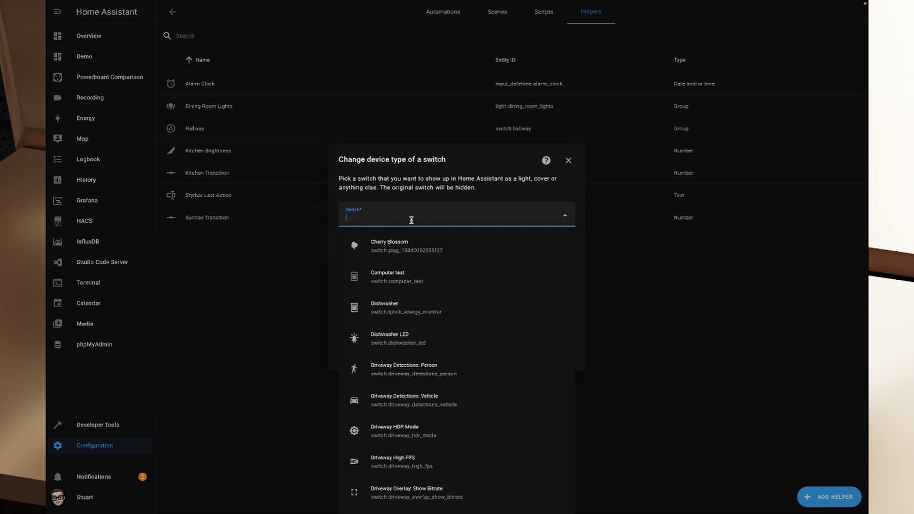
{"action": "type", "text": "Hallwa"}
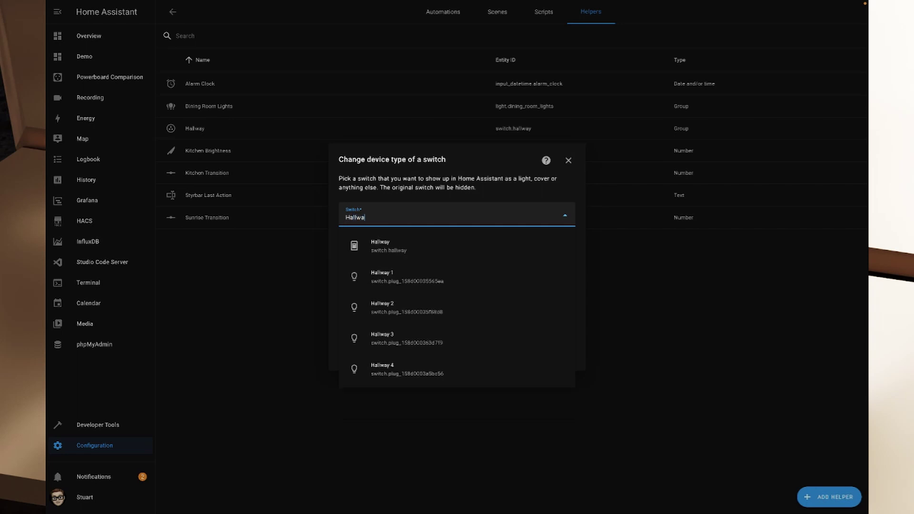
{"action": "left_click", "coordinate": [433, 282]}
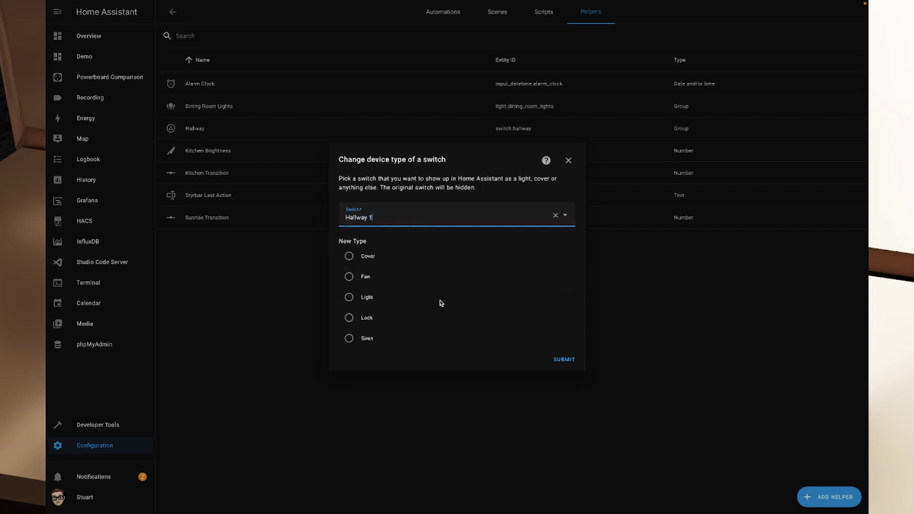
{"action": "left_click", "coordinate": [343, 298]}
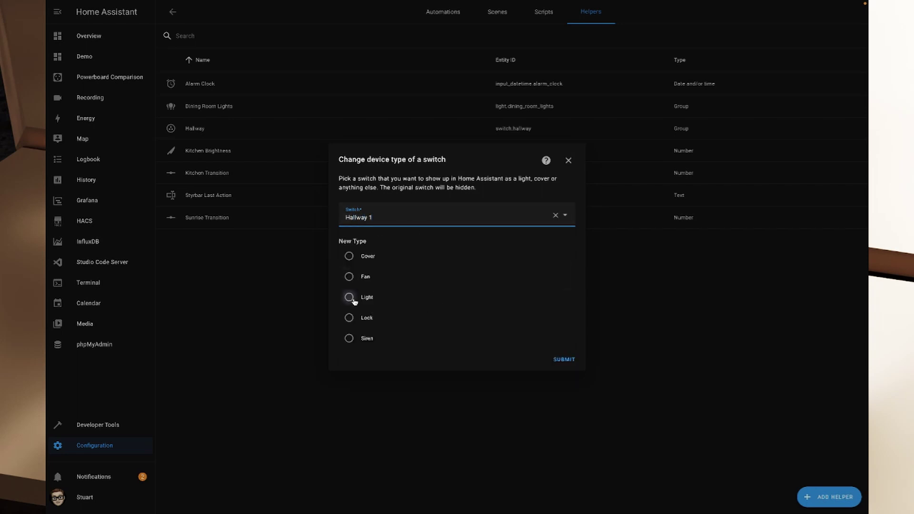
{"action": "left_click", "coordinate": [563, 361]}
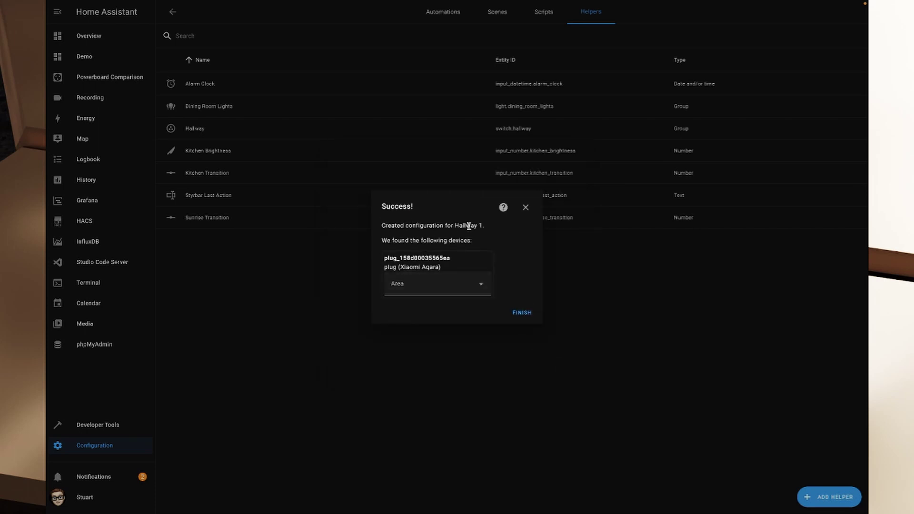
Step: Assign the new Hallway 1 light to the Hallway area and finish adding the helper
{"action": "left_click", "coordinate": [472, 286]}
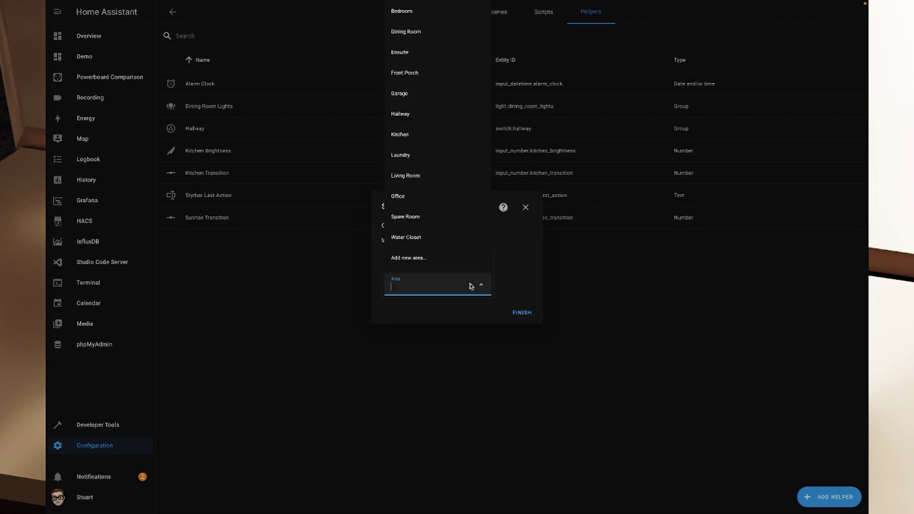
{"action": "left_click", "coordinate": [453, 114]}
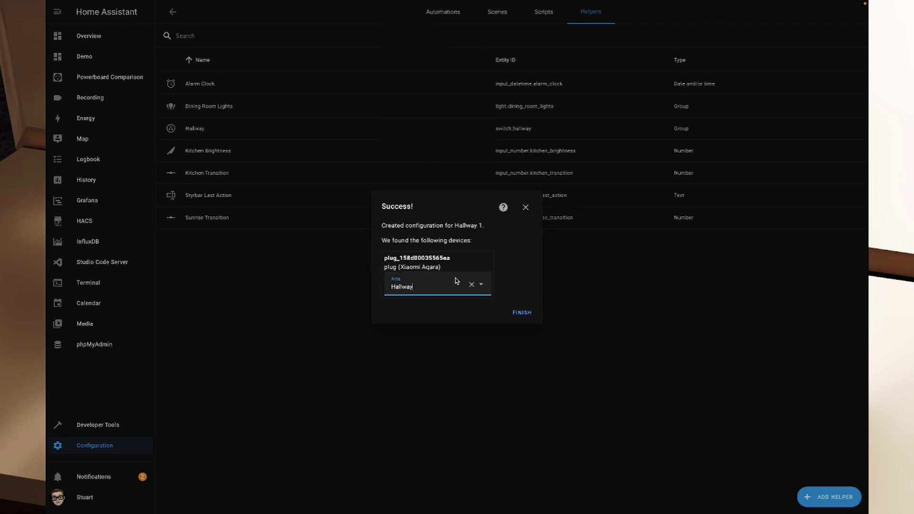
{"action": "left_click", "coordinate": [522, 313]}
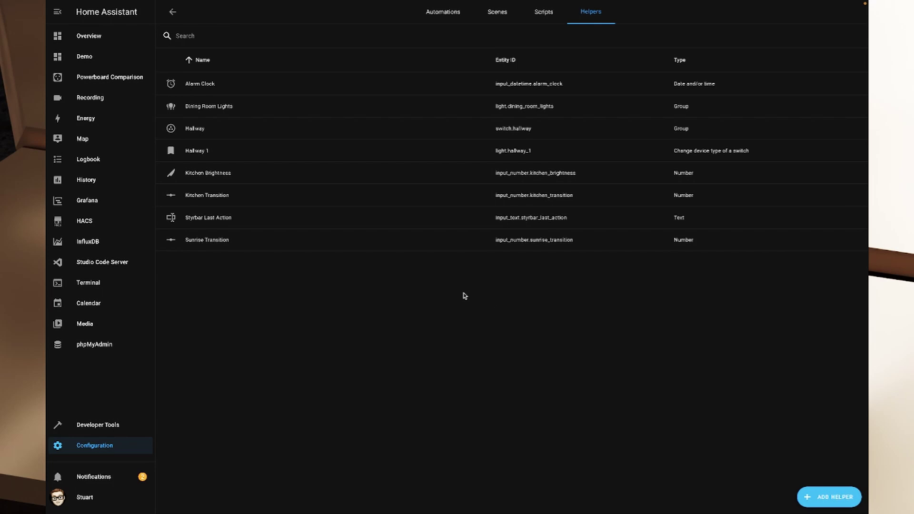
Step: Add another 'Change device type of a switch' helper turning the Hallway 2 switch into a Light
{"action": "left_click", "coordinate": [836, 502]}
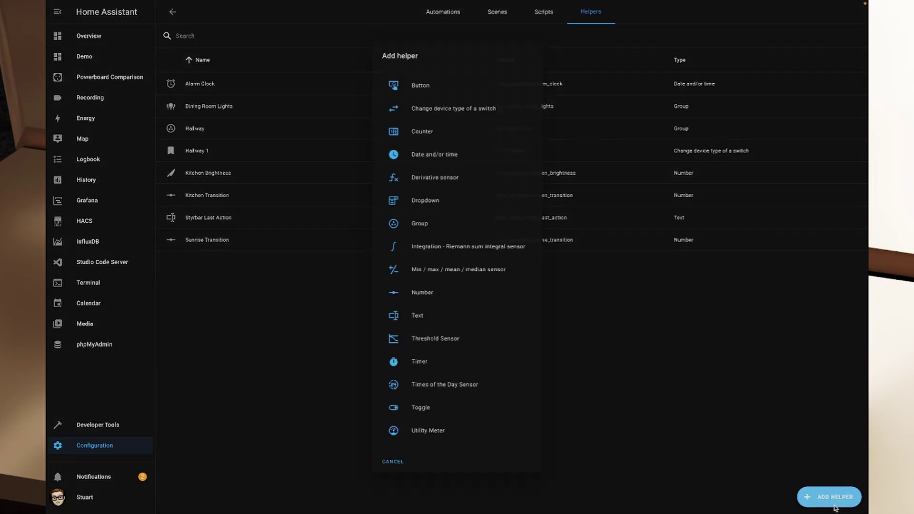
{"action": "left_click", "coordinate": [428, 99]}
{"action": "left_click", "coordinate": [384, 220]}
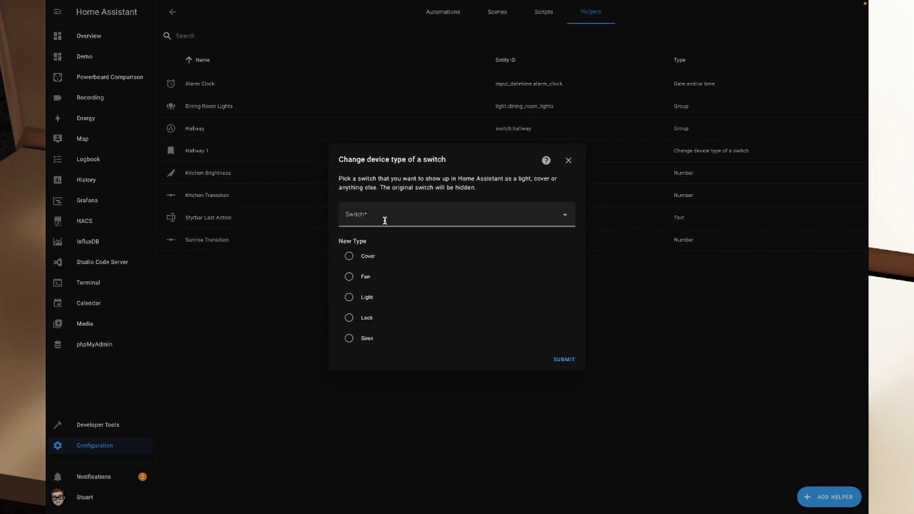
{"action": "type", "text": "Hallw"}
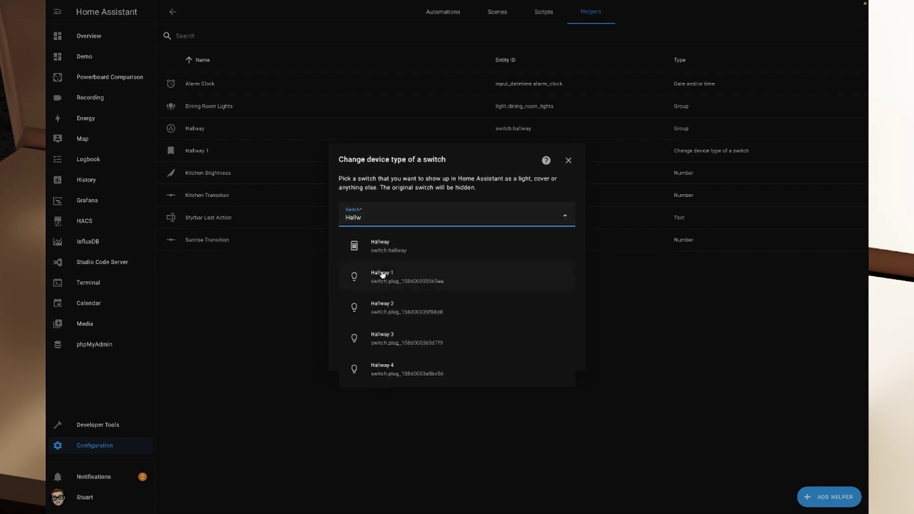
{"action": "left_click", "coordinate": [391, 307]}
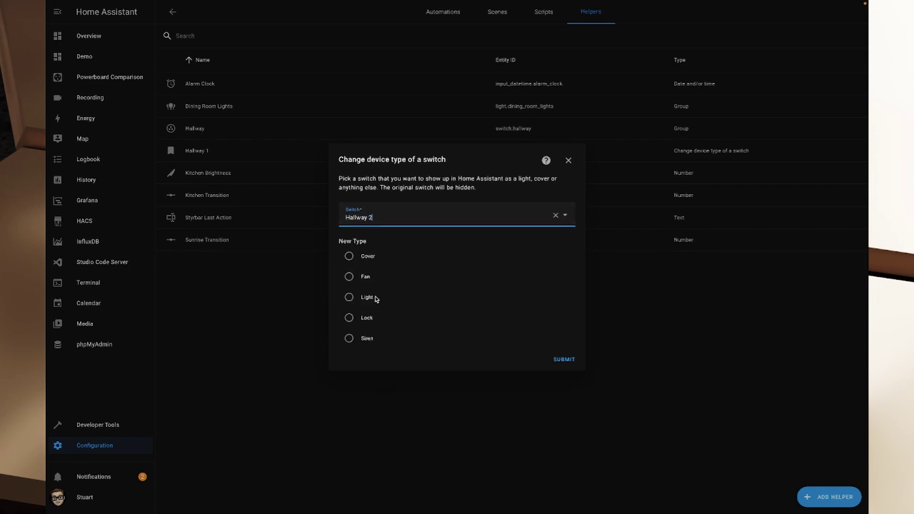
{"action": "left_click", "coordinate": [349, 297]}
{"action": "left_click", "coordinate": [566, 360]}
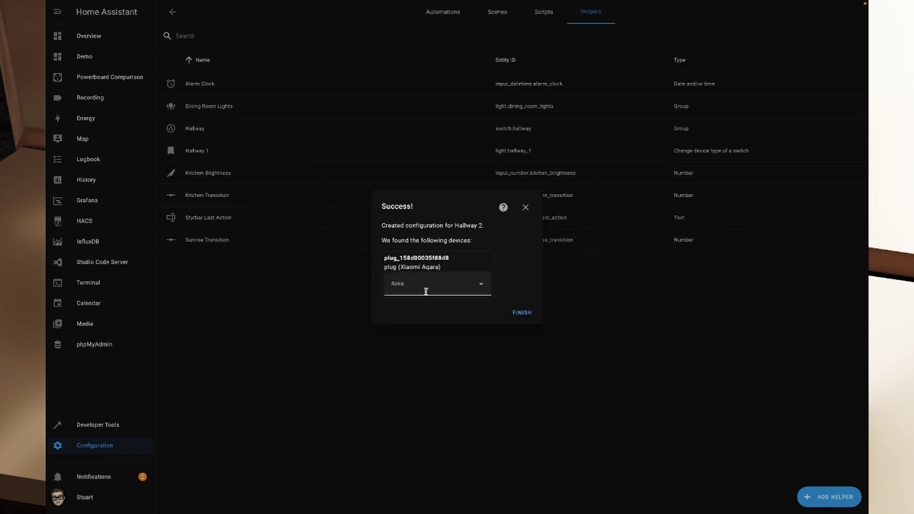
Step: Convert the Hallway 3 switch into a Light as well
{"action": "left_click", "coordinate": [426, 291]}
{"action": "type", "text": "Hal"}
{"action": "left_click", "coordinate": [480, 303]}
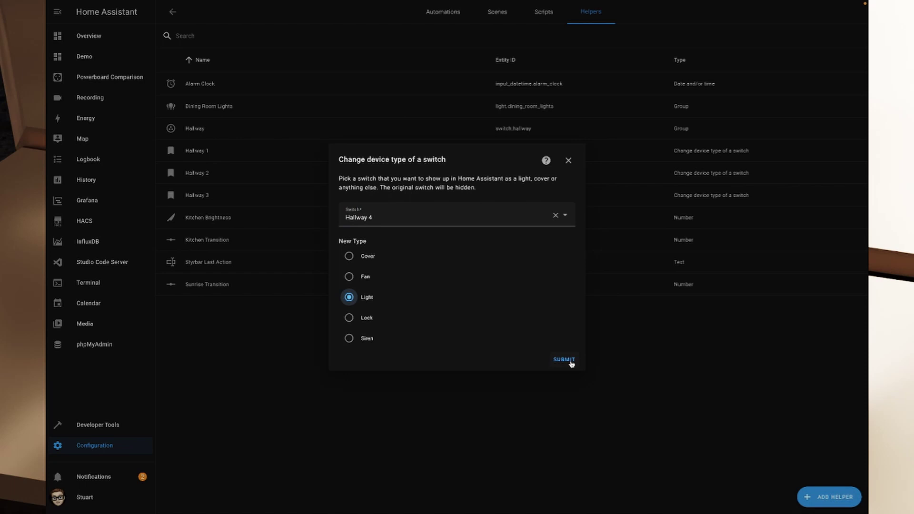
{"action": "left_click", "coordinate": [564, 360]}
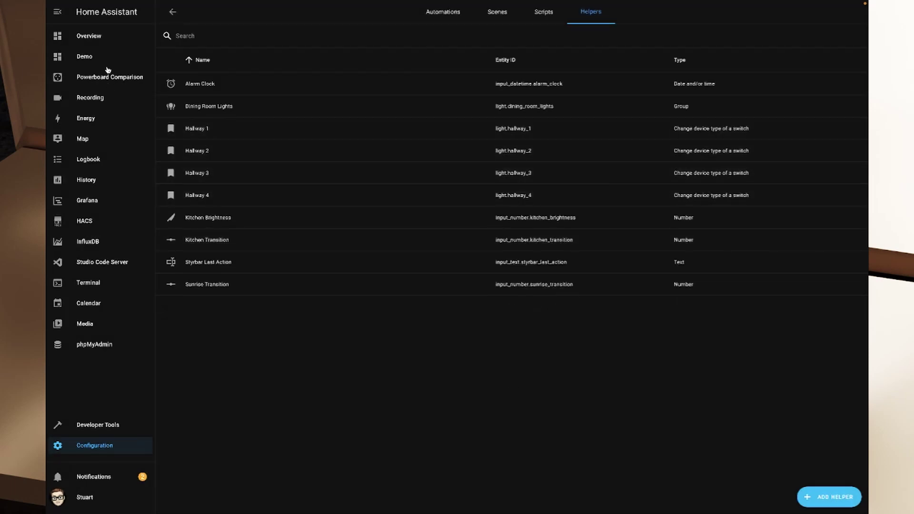
Step: Go to the HiveDemo dashboard and find the Hallway card with Ctrl+F
{"action": "left_click", "coordinate": [89, 34]}
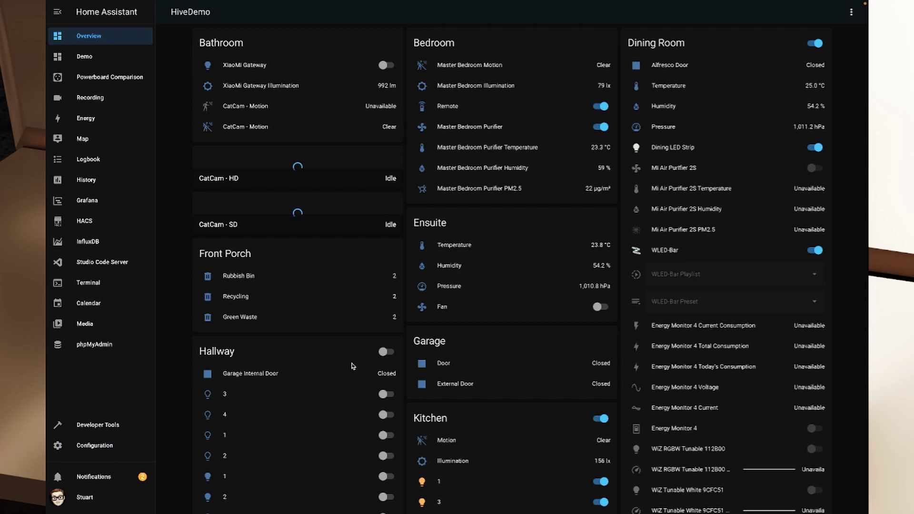
{"action": "key", "text": "ctrl+f"}
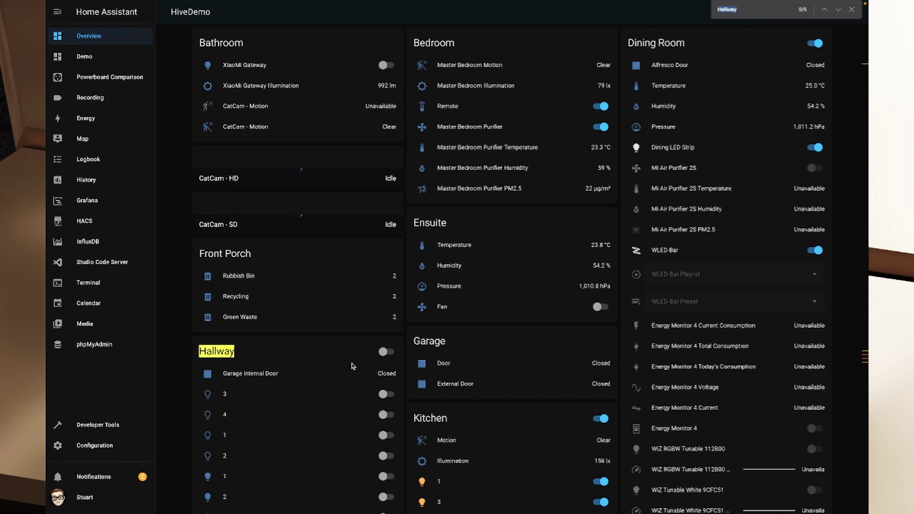
{"action": "scroll", "coordinate": [320, 403], "scroll_direction": "down", "scroll_amount": 4}
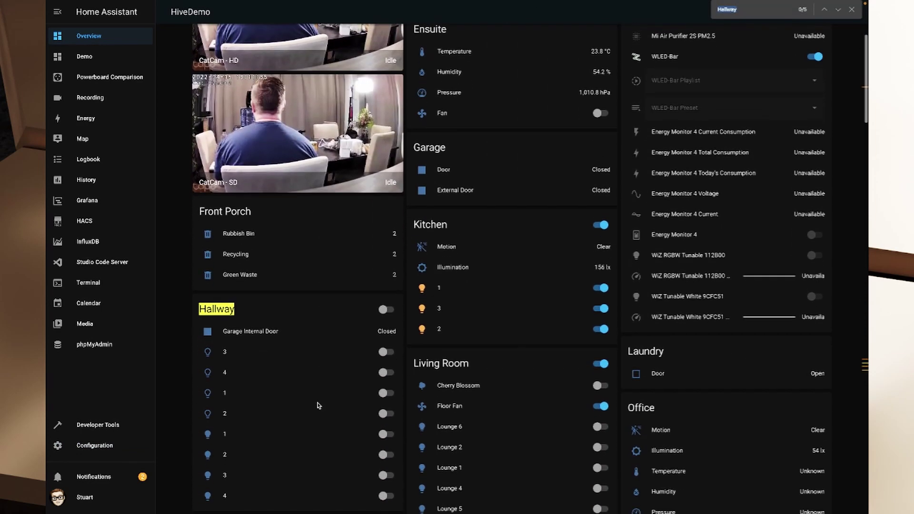
{"action": "scroll", "coordinate": [319, 405], "scroll_direction": "down", "scroll_amount": 3}
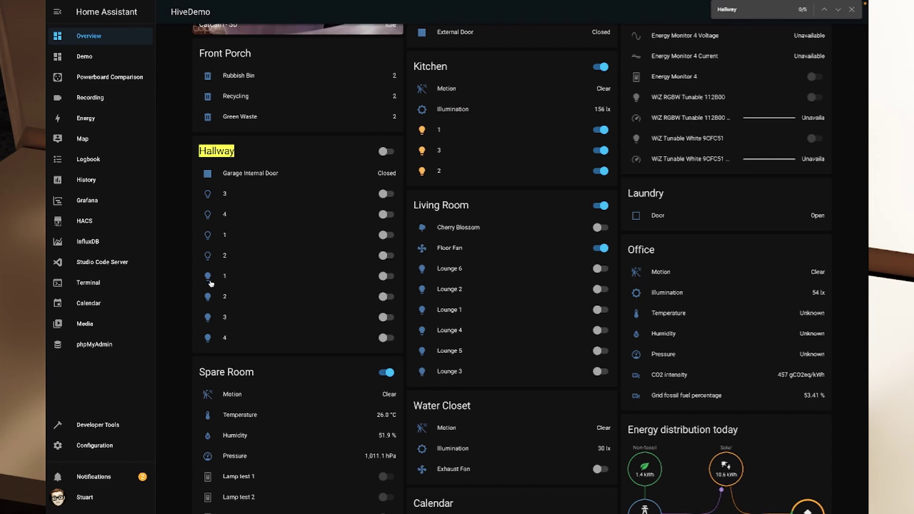
Step: Inspect the Hallway 3 light's details and attributes, then the Hallway 1 light's details
{"action": "left_click", "coordinate": [208, 194]}
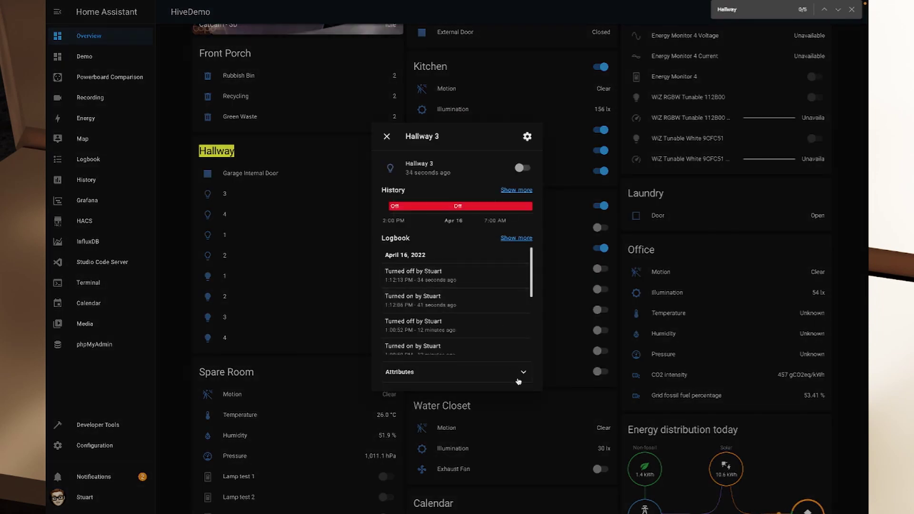
{"action": "left_click", "coordinate": [523, 375]}
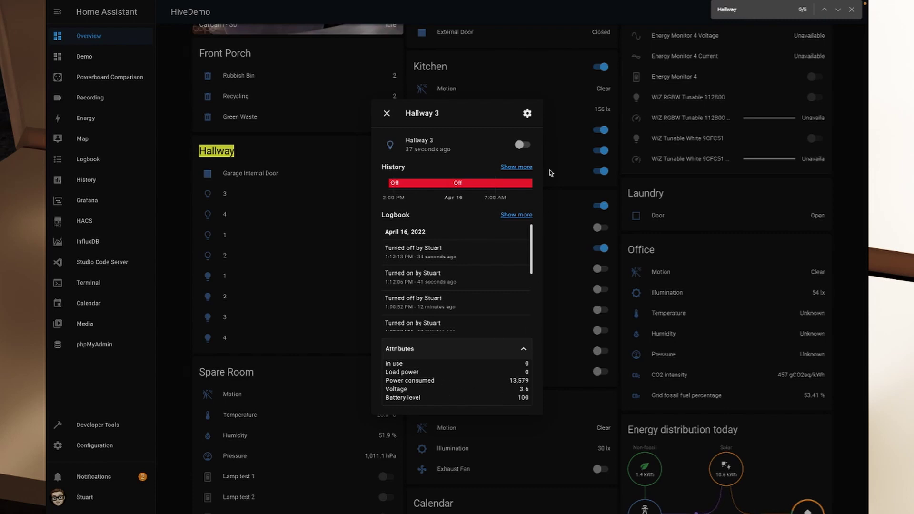
{"action": "left_click", "coordinate": [386, 114]}
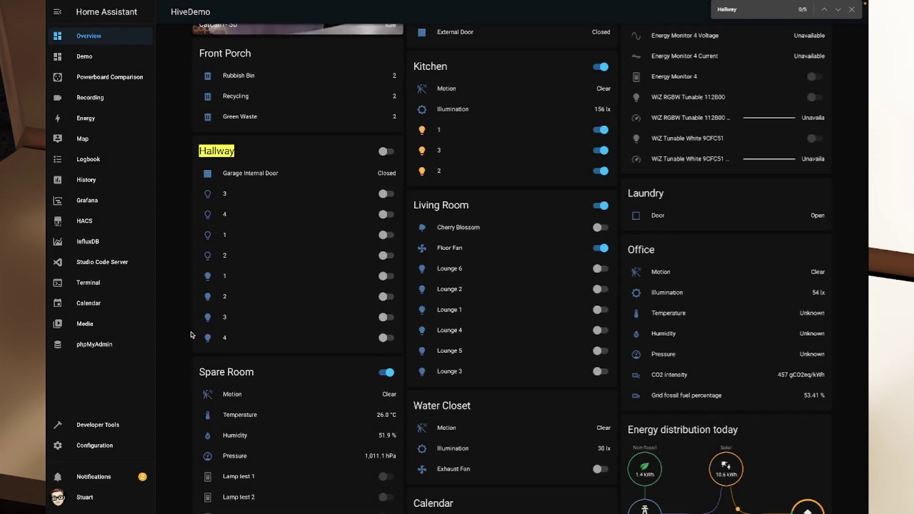
{"action": "left_click", "coordinate": [209, 280]}
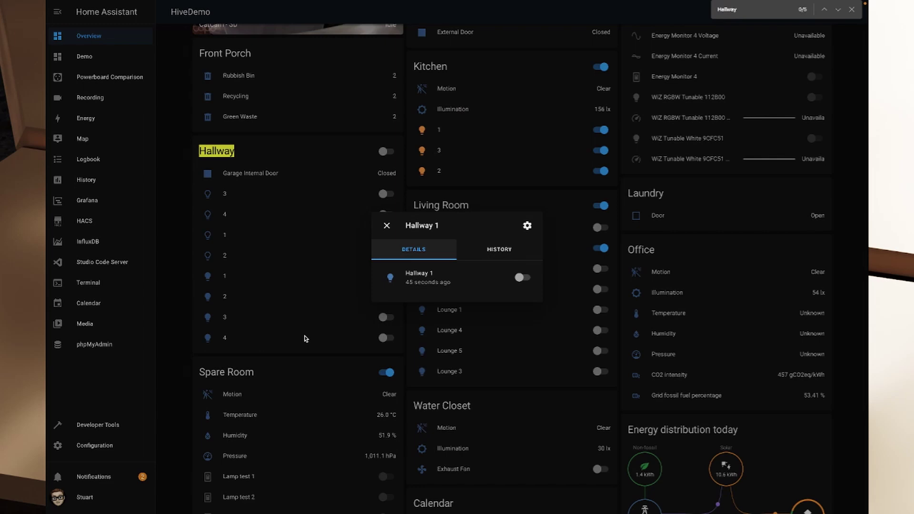
{"action": "left_click", "coordinate": [386, 225]}
Step: Switch the Hallway 4 light on and then back off
{"action": "left_click", "coordinate": [208, 338]}
{"action": "left_click", "coordinate": [524, 278]}
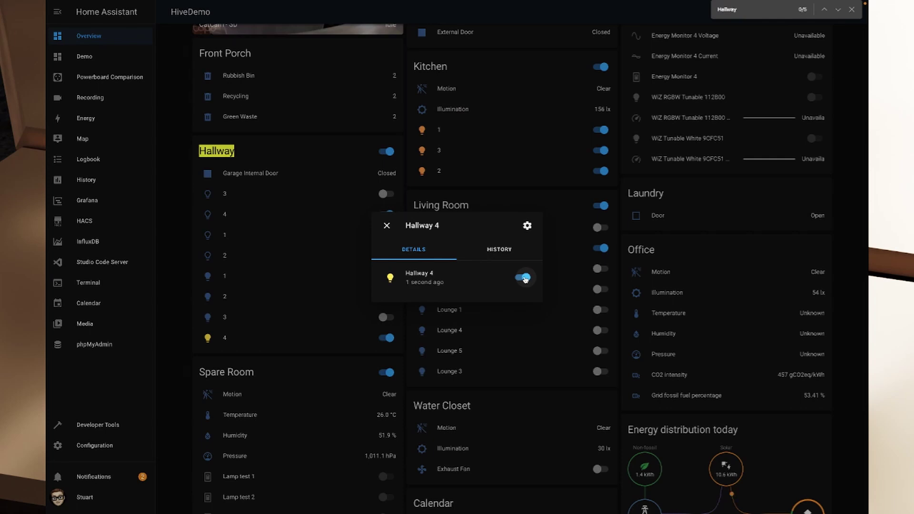
{"action": "left_click", "coordinate": [523, 278]}
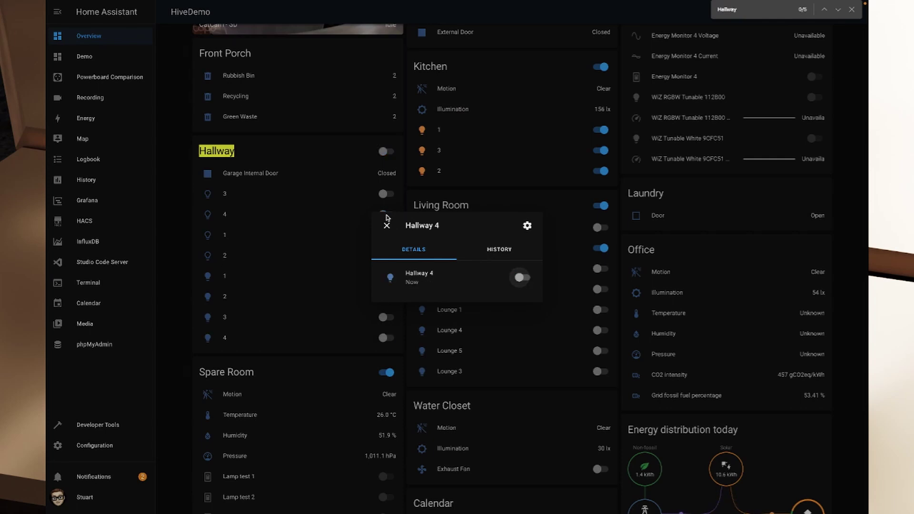
Step: Set the original Hallway 2 and Hallway 1 switch entities to Hidden
{"action": "left_click", "coordinate": [387, 225]}
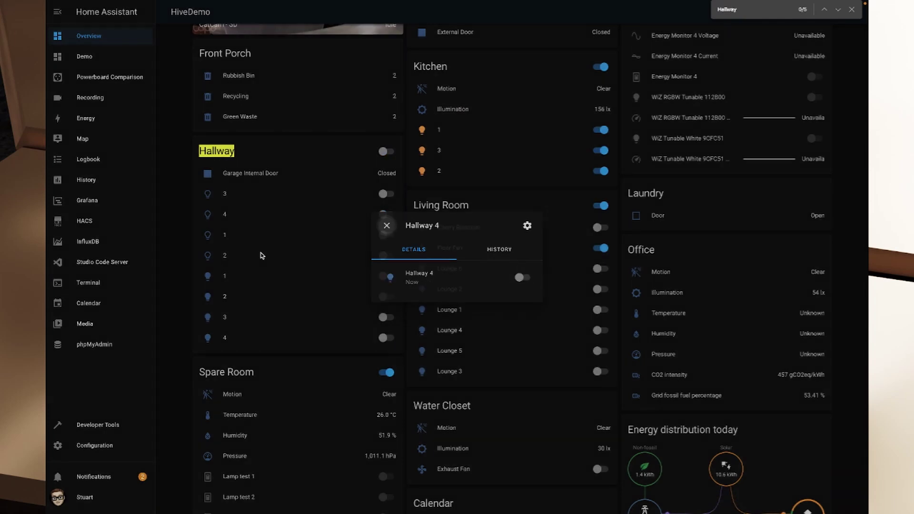
{"action": "left_click", "coordinate": [208, 256]}
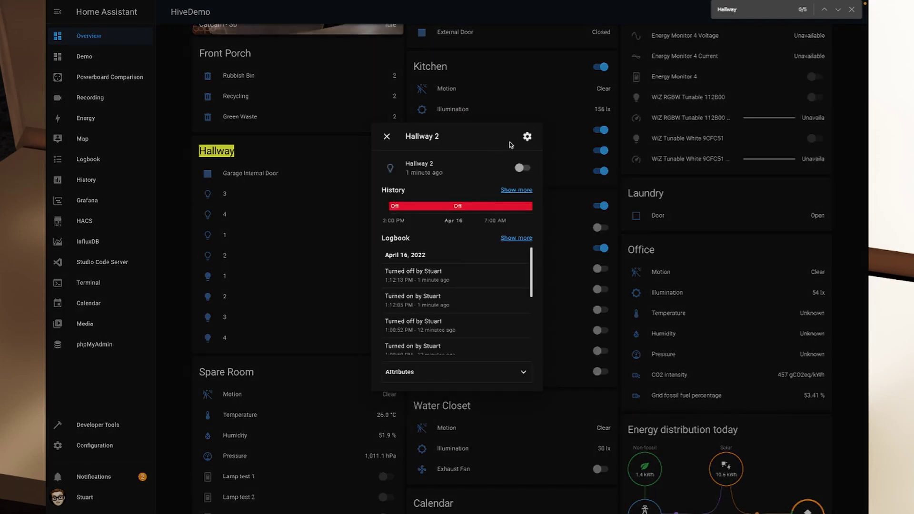
{"action": "left_click", "coordinate": [526, 137]}
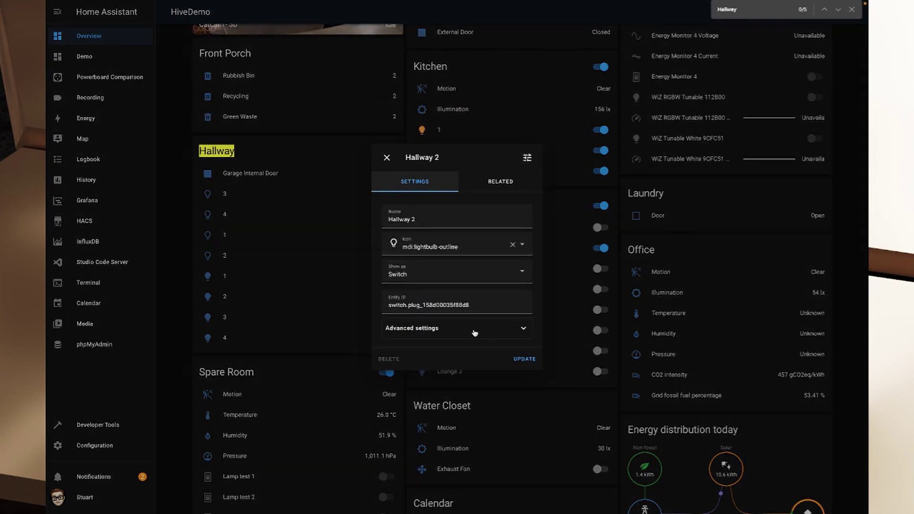
{"action": "left_click", "coordinate": [475, 333]}
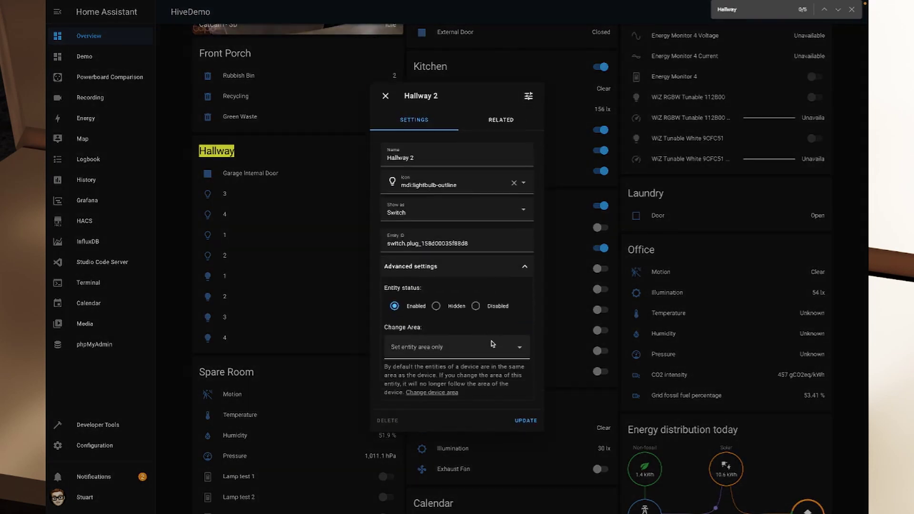
{"action": "left_click", "coordinate": [437, 306]}
{"action": "left_click", "coordinate": [525, 435]}
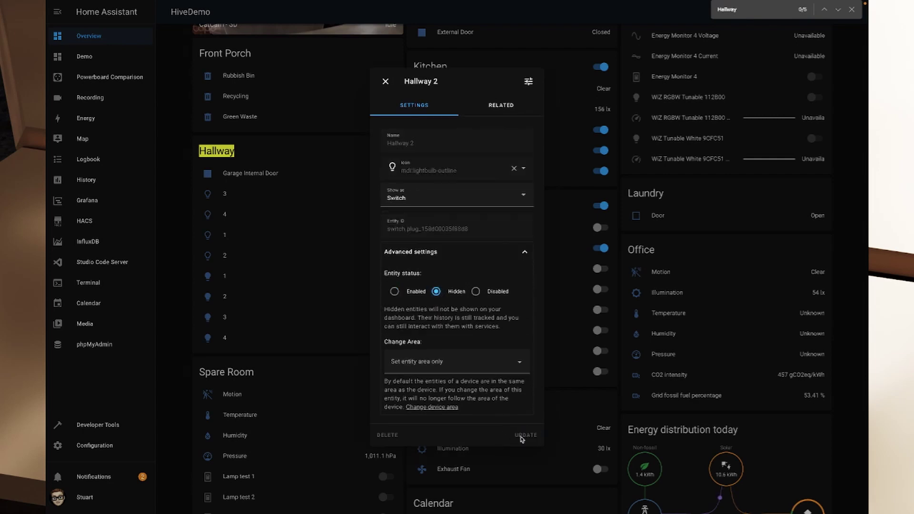
{"action": "left_click", "coordinate": [213, 239]}
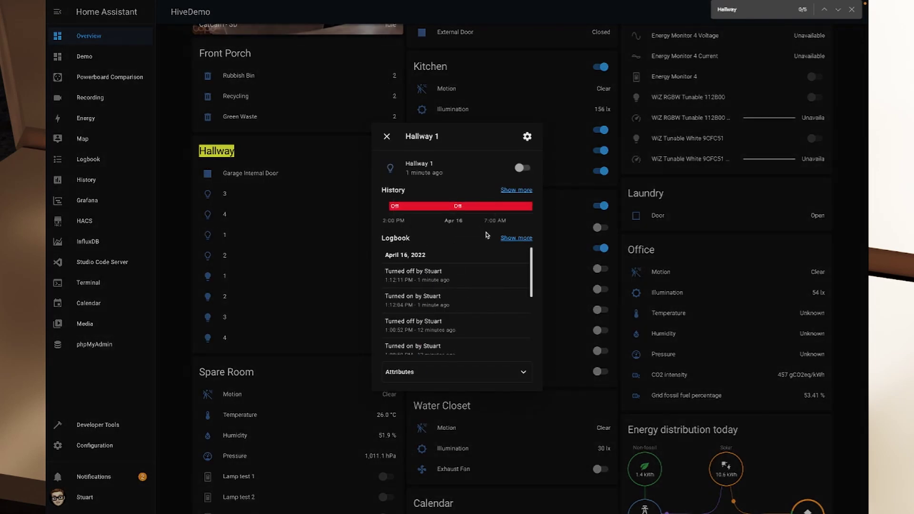
{"action": "left_click", "coordinate": [525, 136]}
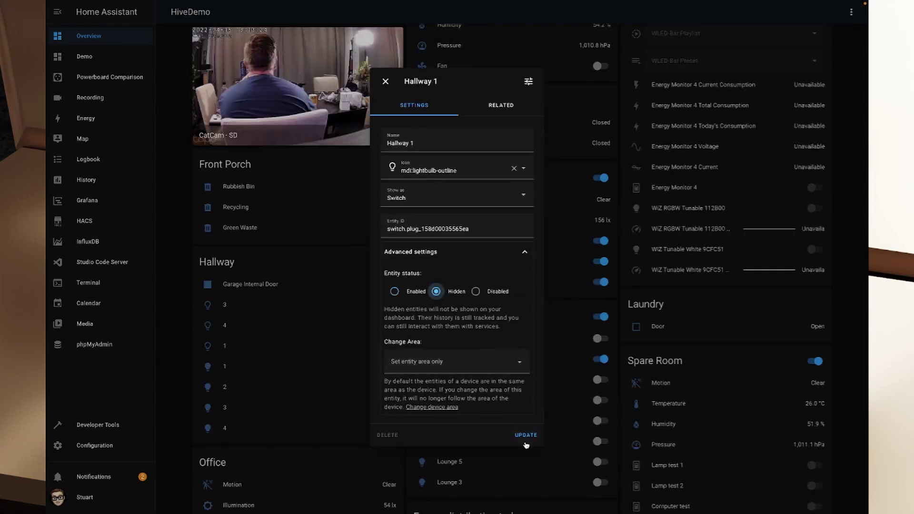
{"action": "left_click", "coordinate": [526, 436]}
Step: Set the original Hallway 4 and Hallway 3 switch entities to Hidden
{"action": "left_click", "coordinate": [208, 327]}
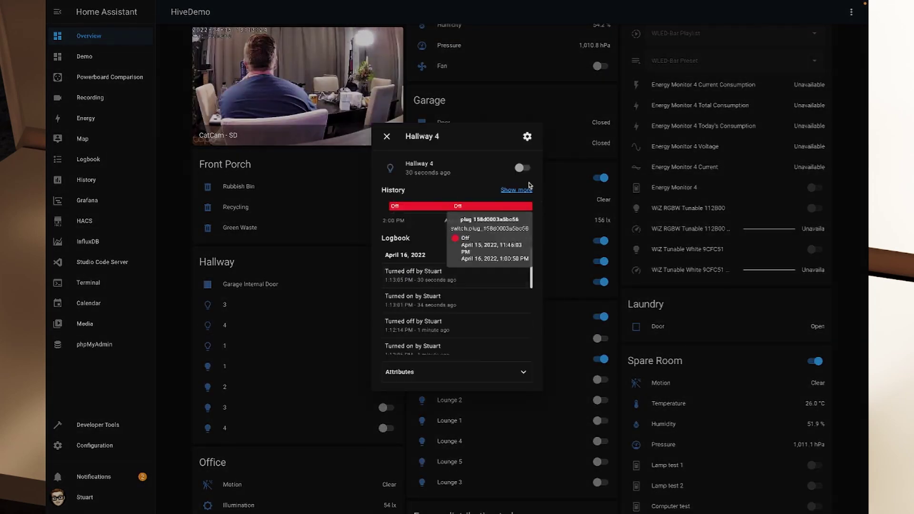
{"action": "left_click", "coordinate": [527, 139]}
{"action": "left_click", "coordinate": [457, 329]}
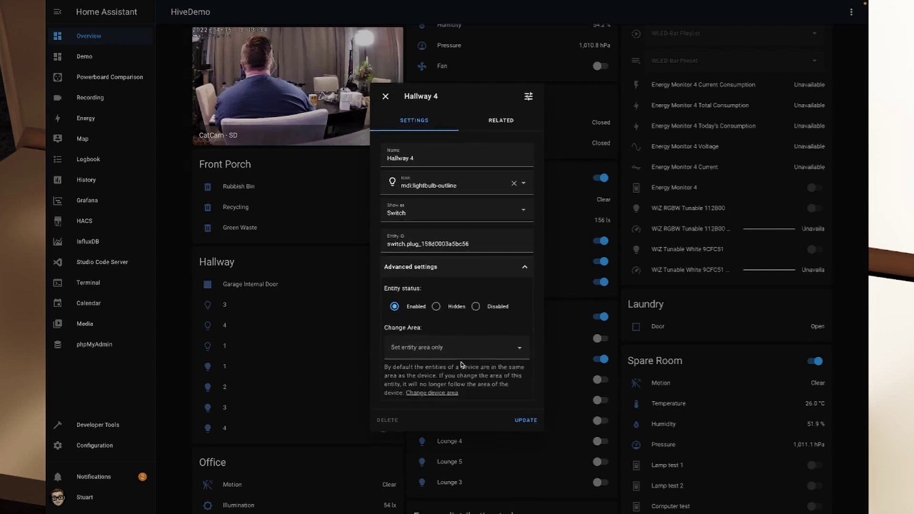
{"action": "left_click", "coordinate": [455, 291]}
{"action": "left_click", "coordinate": [525, 435]}
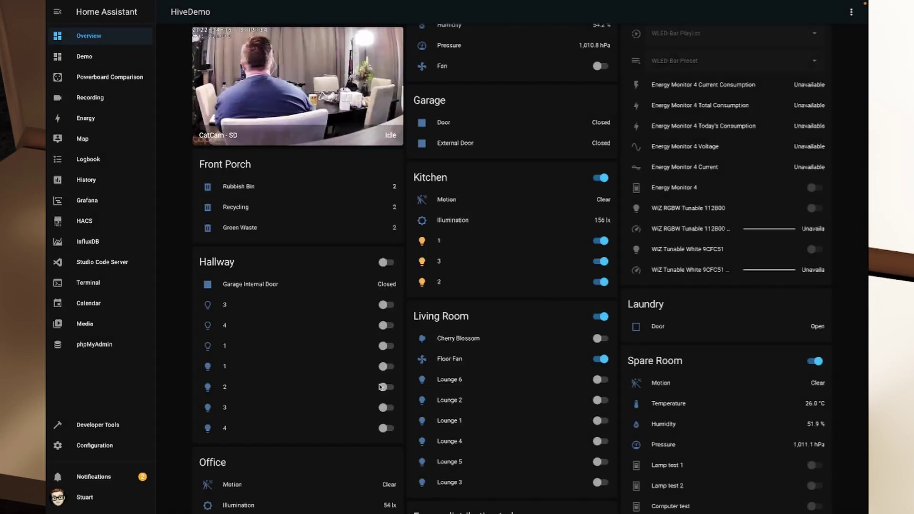
{"action": "left_click", "coordinate": [209, 307]}
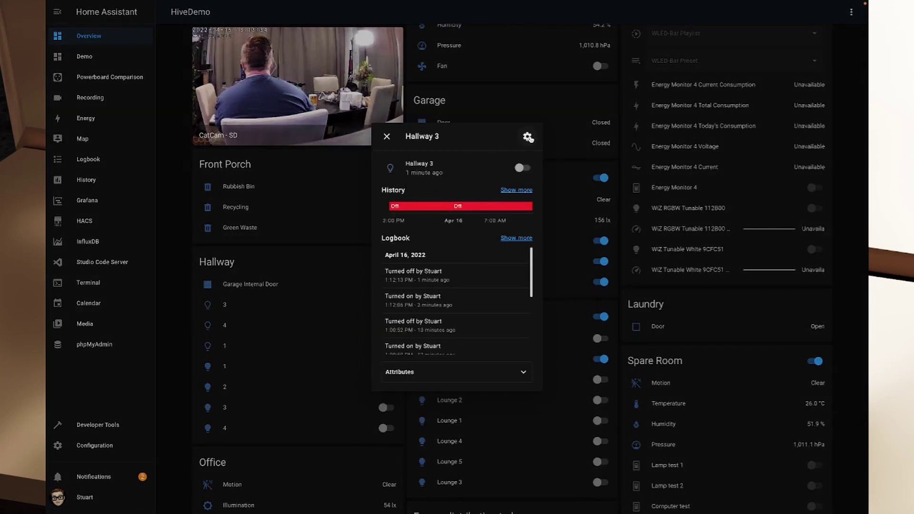
{"action": "left_click", "coordinate": [528, 138]}
{"action": "left_click", "coordinate": [492, 333]}
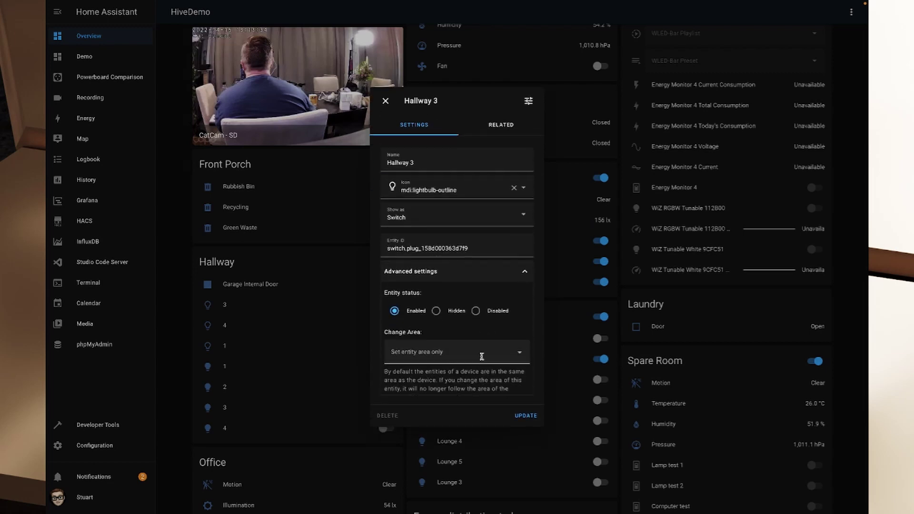
{"action": "left_click", "coordinate": [436, 307]}
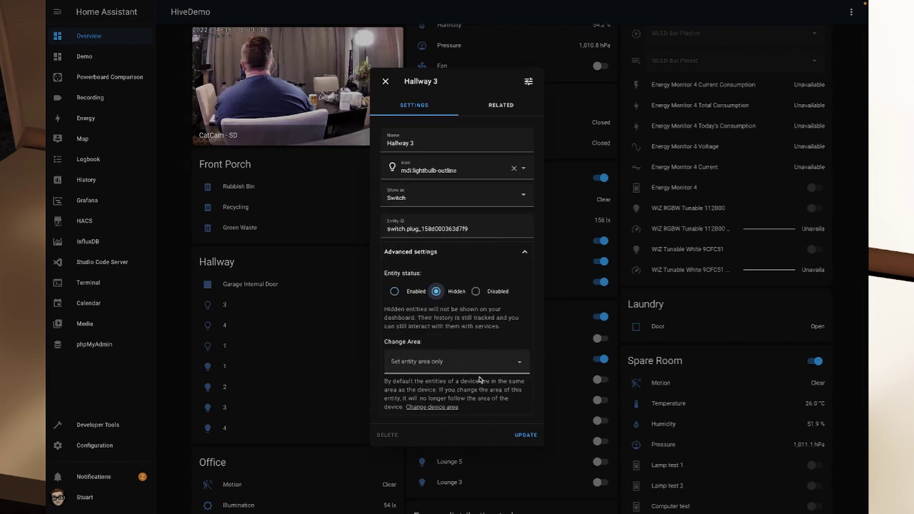
{"action": "left_click", "coordinate": [526, 435]}
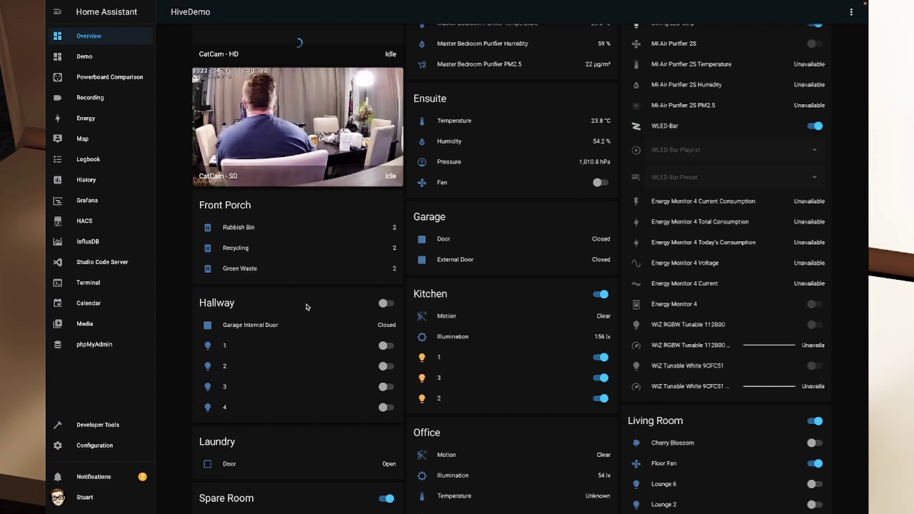
{"action": "scroll", "coordinate": [302, 351], "scroll_direction": "down", "scroll_amount": 4}
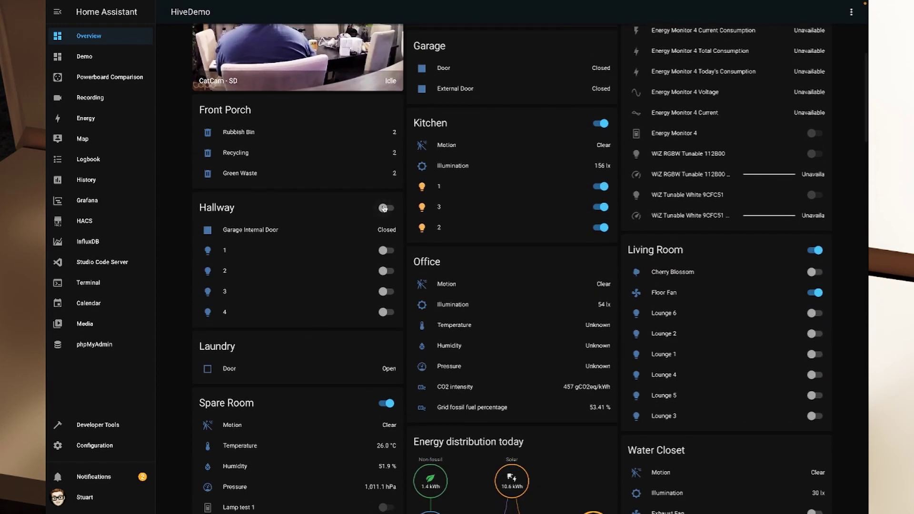
{"action": "left_click", "coordinate": [386, 208]}
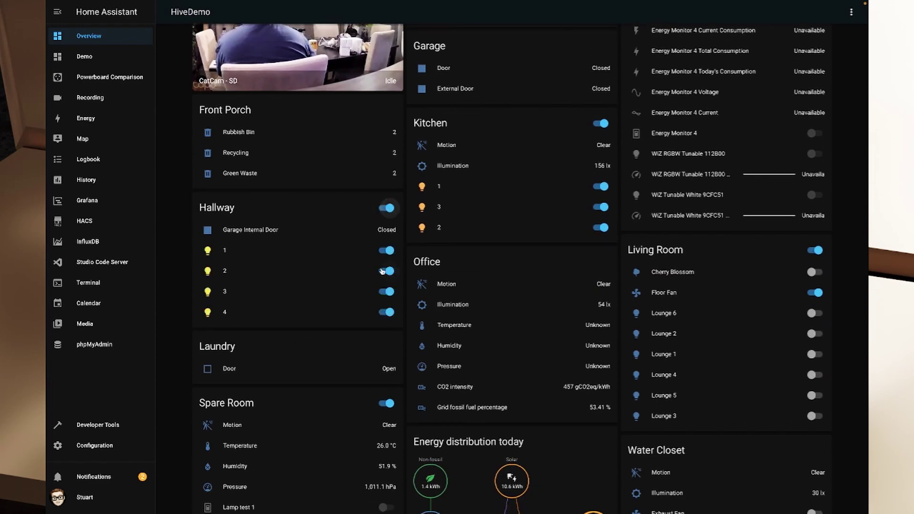
{"action": "left_click", "coordinate": [387, 207]}
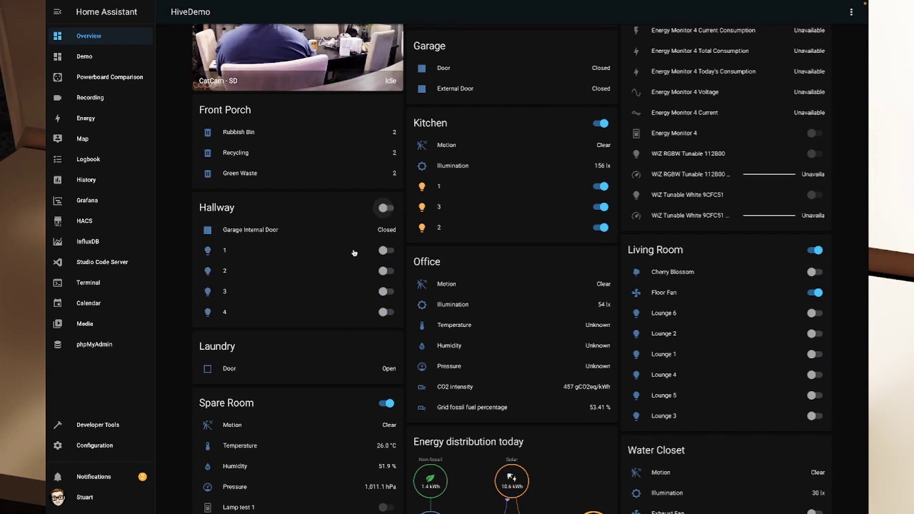